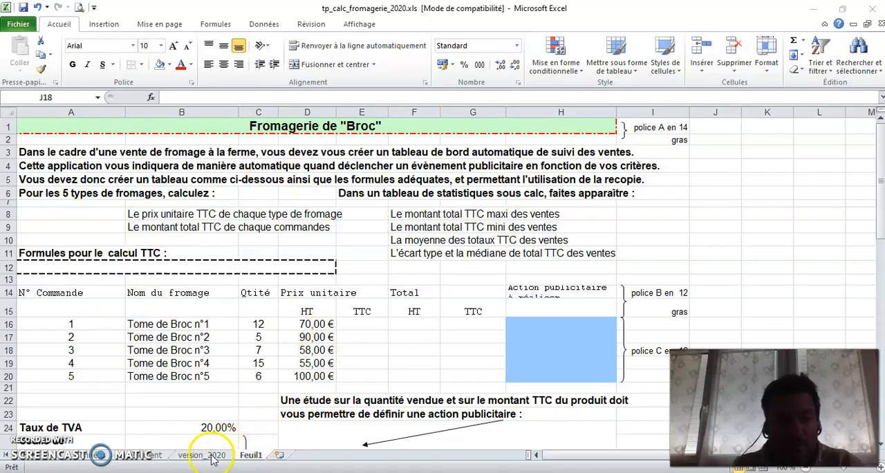
# Step: Review the formatted order table and the parameters below it on the version_2020 sheet
pyautogui.click(213, 456)
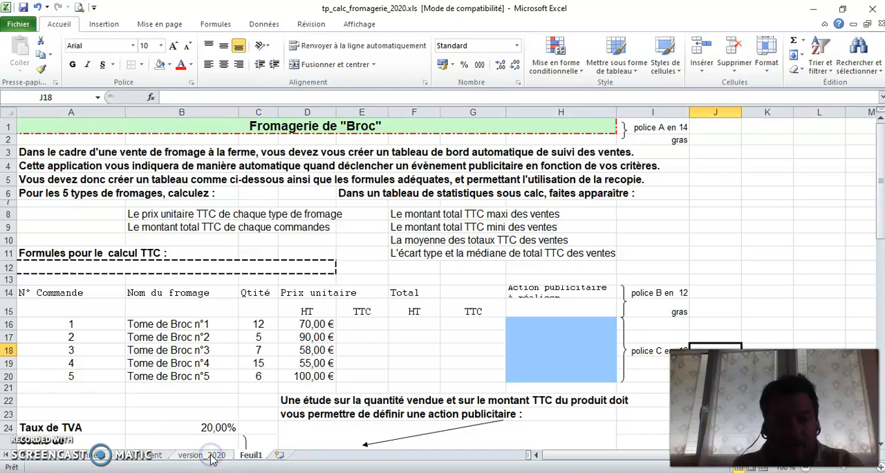
pyautogui.click(213, 456)
pyautogui.click(641, 226)
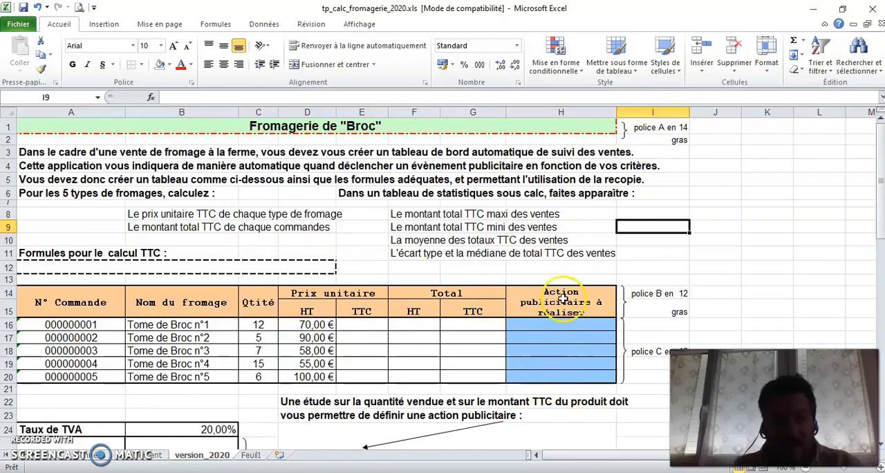
pyautogui.scroll(-2, 263, 315)
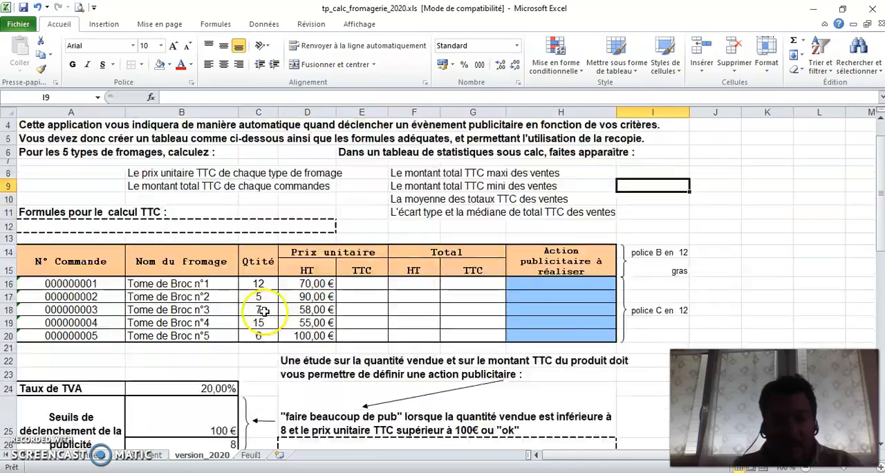
pyautogui.scroll(-1, 263, 312)
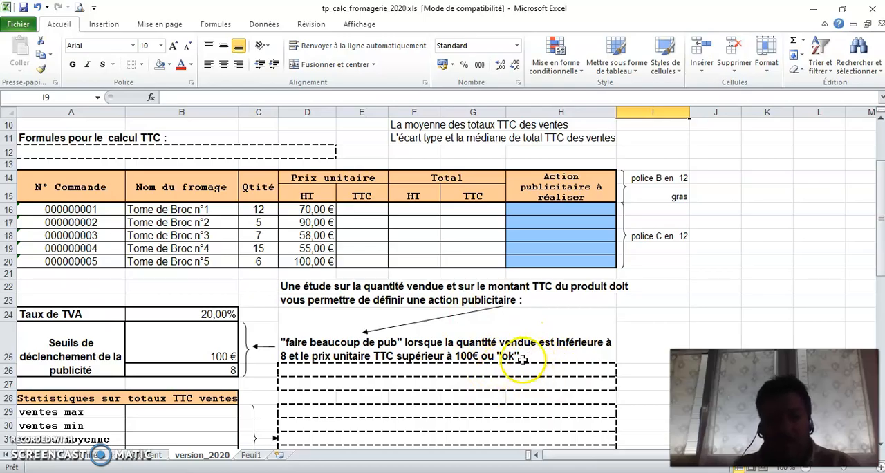
# Step: On the Feuil1 sheet, format the N° Commande cells A16:A20 as Text
pyautogui.click(250, 455)
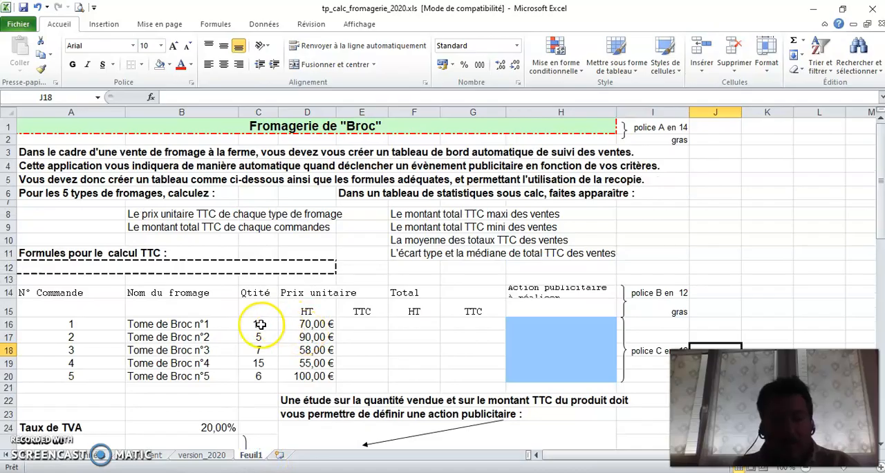
pyautogui.moveTo(73, 323); pyautogui.dragTo(81, 374)
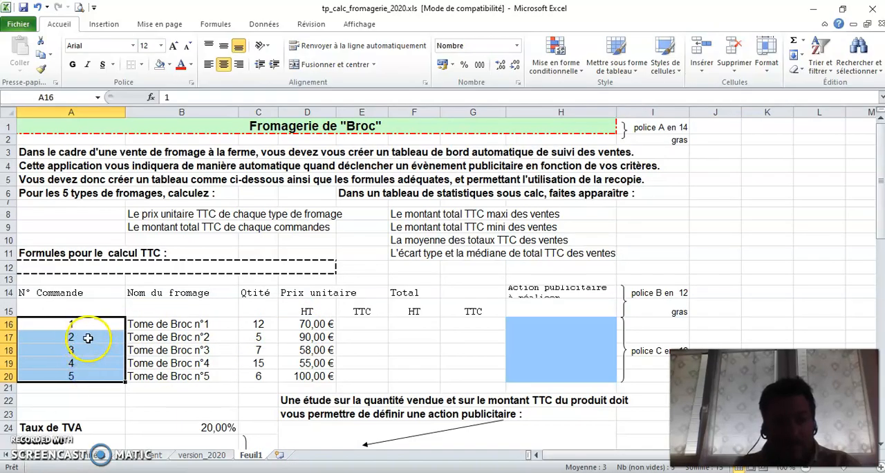
pyautogui.rightClick(88, 342)
pyautogui.click(123, 287)
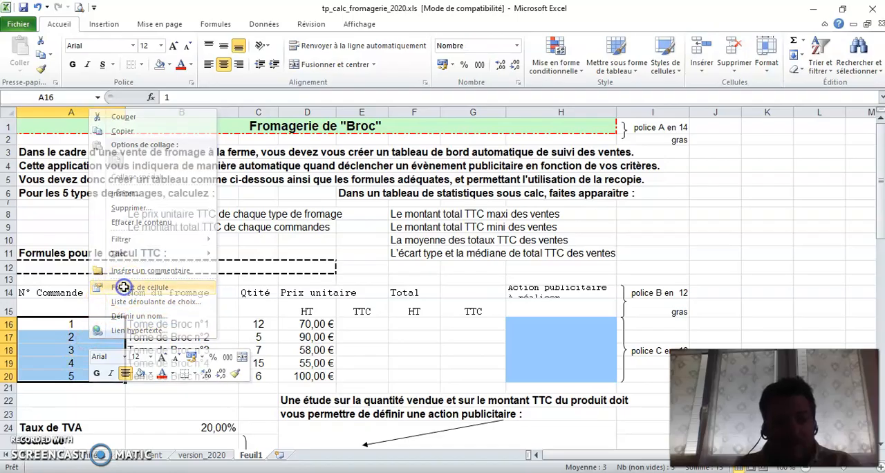
pyautogui.click(23, 262)
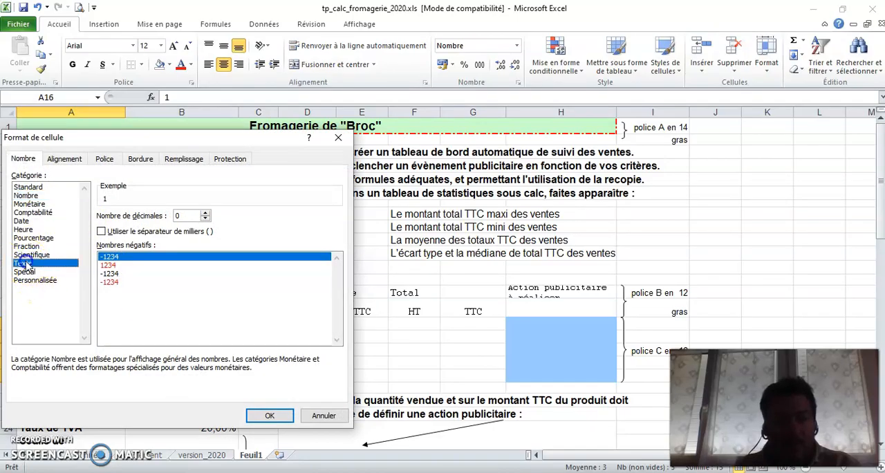
pyautogui.click(268, 417)
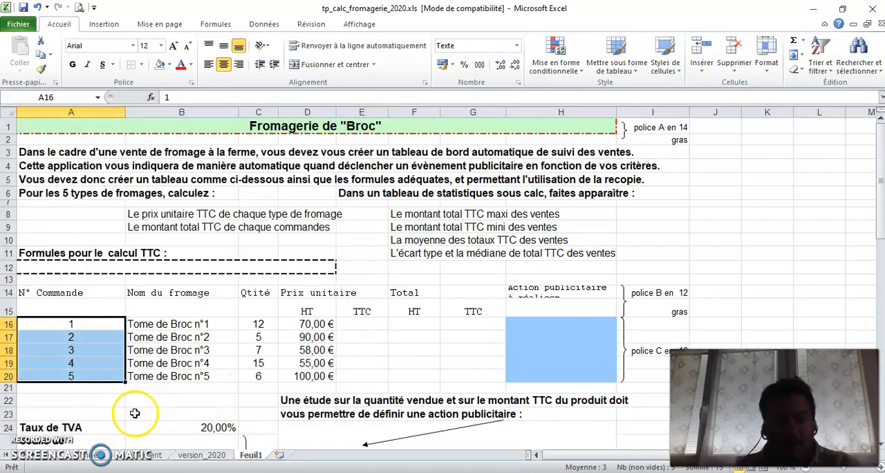
pyautogui.click(109, 403)
# Step: Re-enter the first two order numbers zero-padded to six digits in A16:A17, and fill the series down to A20
pyautogui.click(70, 323)
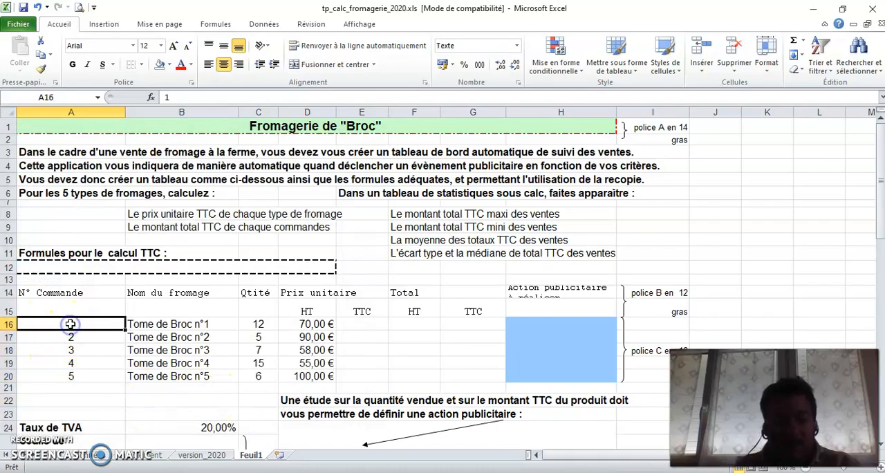
pyautogui.write('00000')
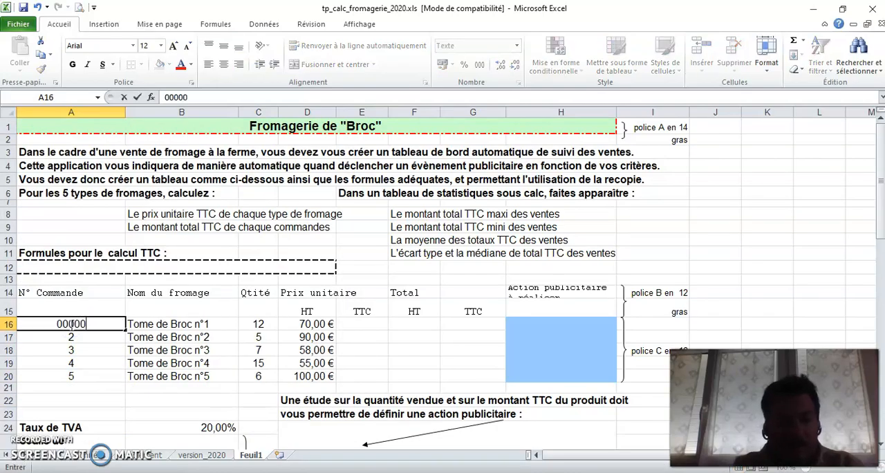
pyautogui.write('1')
pyautogui.click(84, 341)
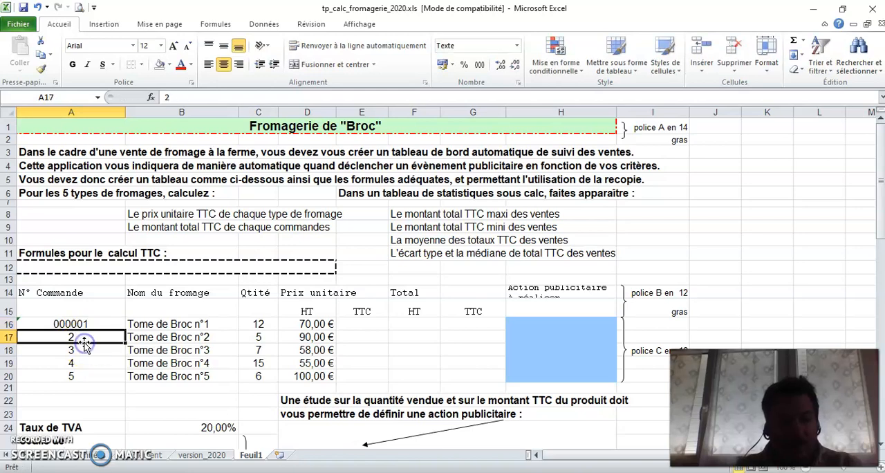
pyautogui.write('00000')
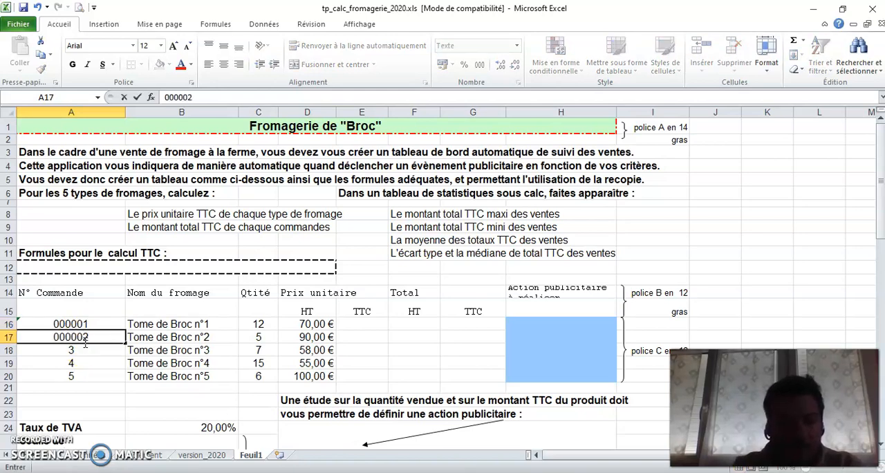
pyautogui.write('2')
pyautogui.press('Return')
pyautogui.click(92, 335)
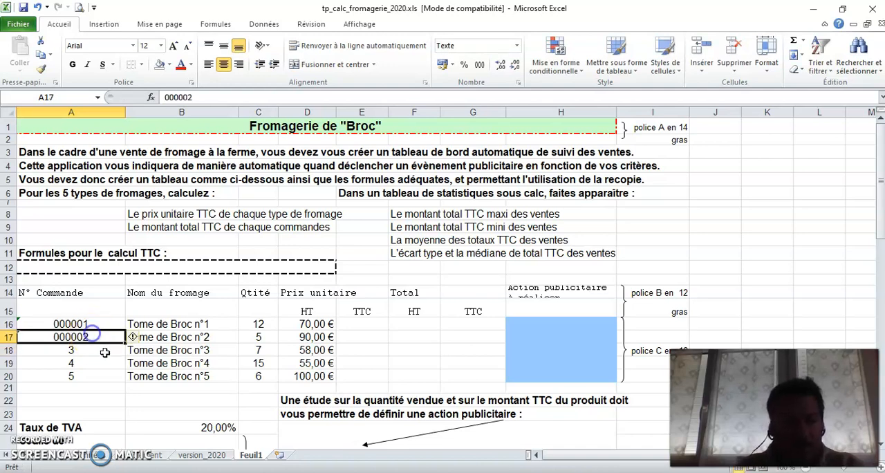
pyautogui.moveTo(126, 343); pyautogui.dragTo(120, 377)
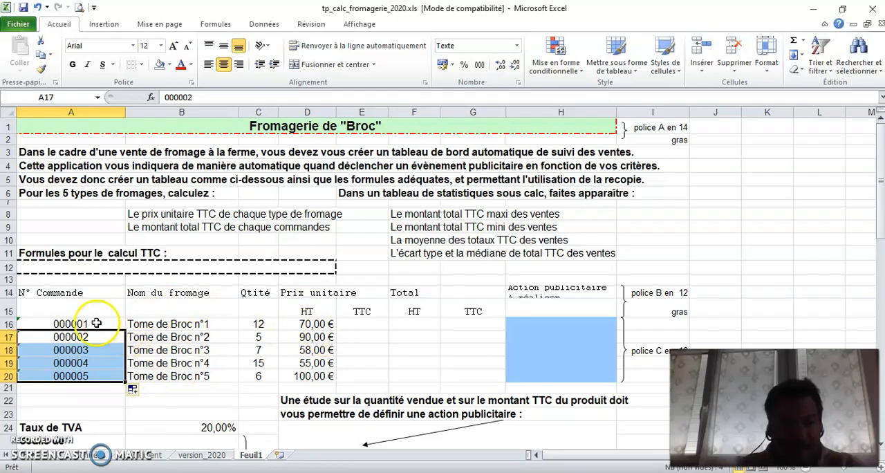
# Step: Merge and center the N° Commande header over A14:A15 and the Nom du fromage header over B14:B15
pyautogui.click(94, 292)
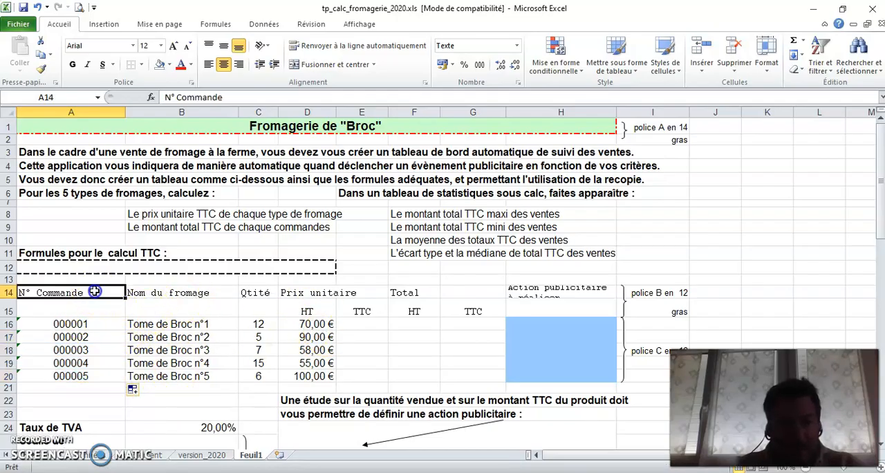
pyautogui.moveTo(94, 292); pyautogui.dragTo(86, 312)
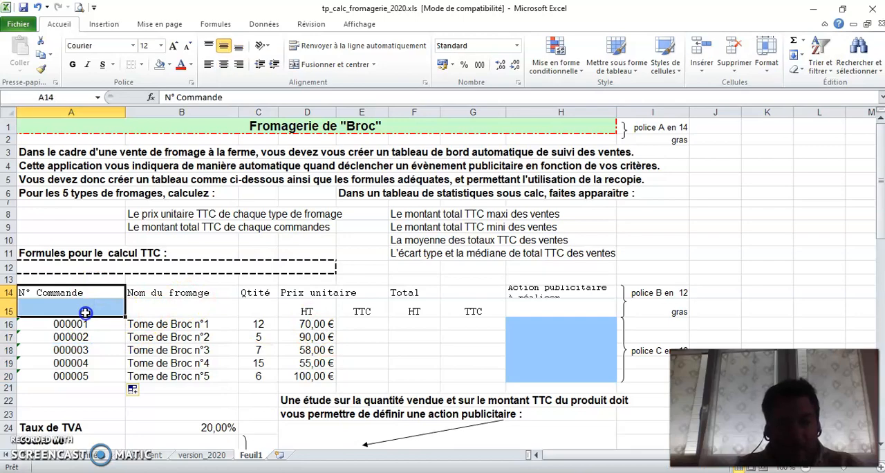
pyautogui.click(297, 65)
pyautogui.moveTo(188, 294); pyautogui.dragTo(198, 313)
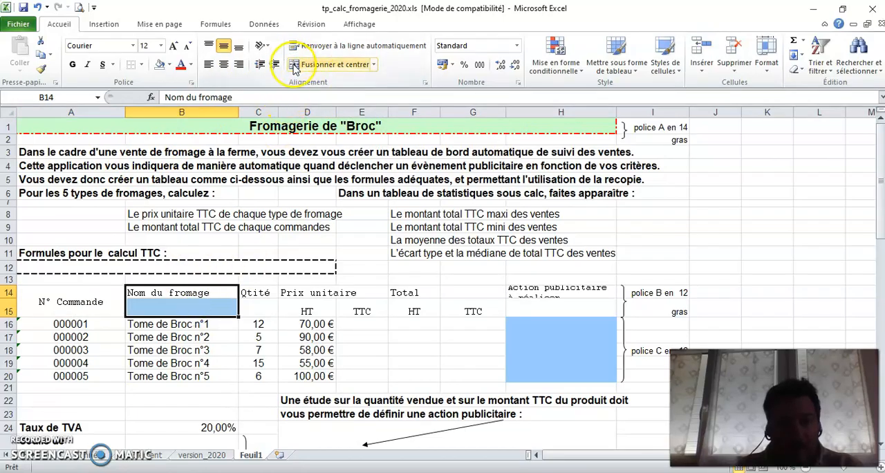
pyautogui.click(299, 65)
# Step: Merge and center the headers Prix unitaire over D14:E14, Total over F14:G14 and Action publicitaire à réaliser over H14:H15
pyautogui.moveTo(307, 293); pyautogui.dragTo(357, 293)
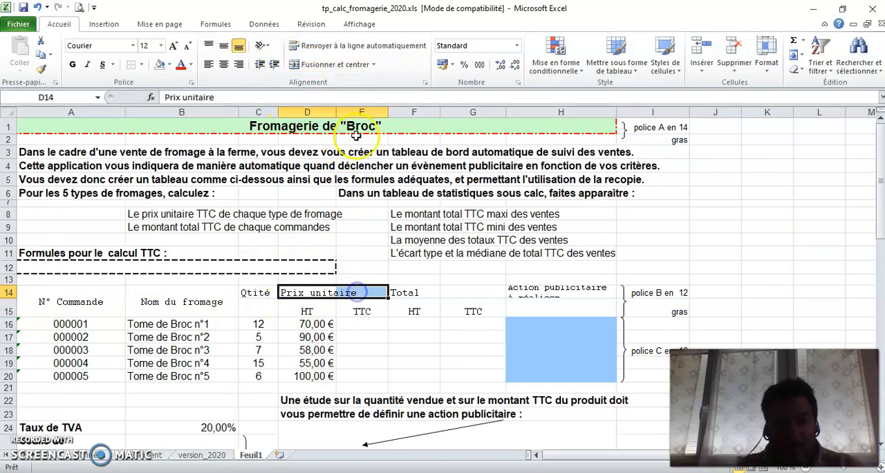
pyautogui.click(296, 64)
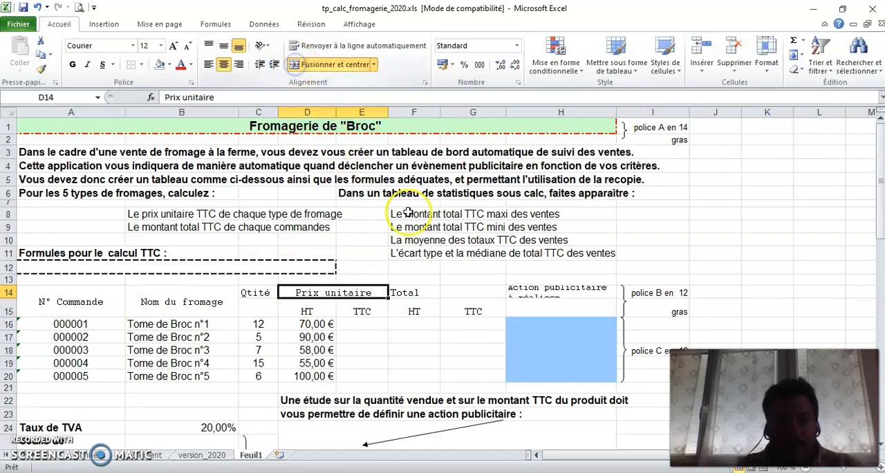
pyautogui.moveTo(413, 293); pyautogui.dragTo(453, 293)
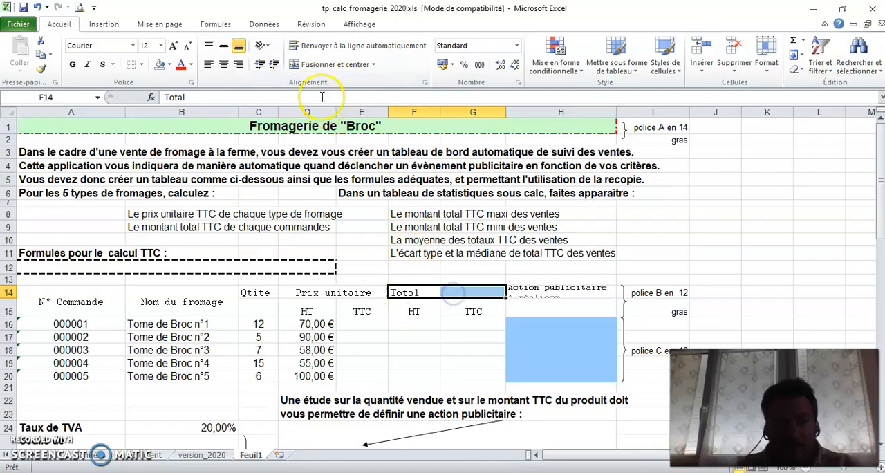
pyautogui.click(296, 64)
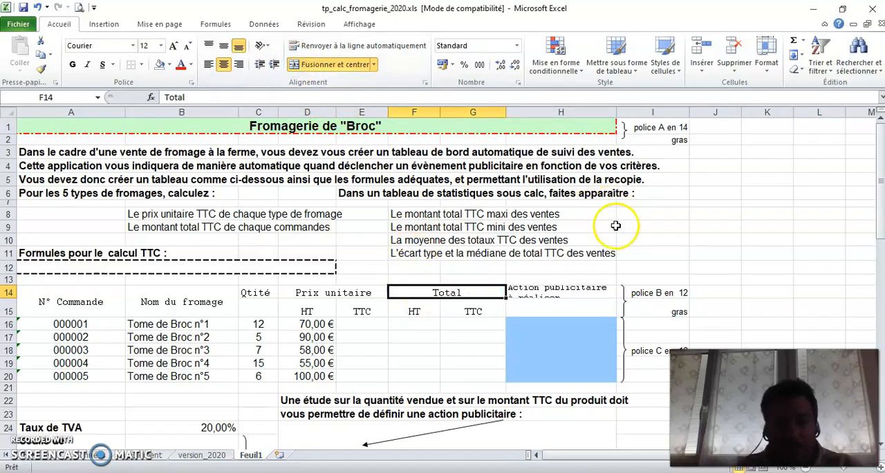
pyautogui.moveTo(563, 291); pyautogui.dragTo(560, 310)
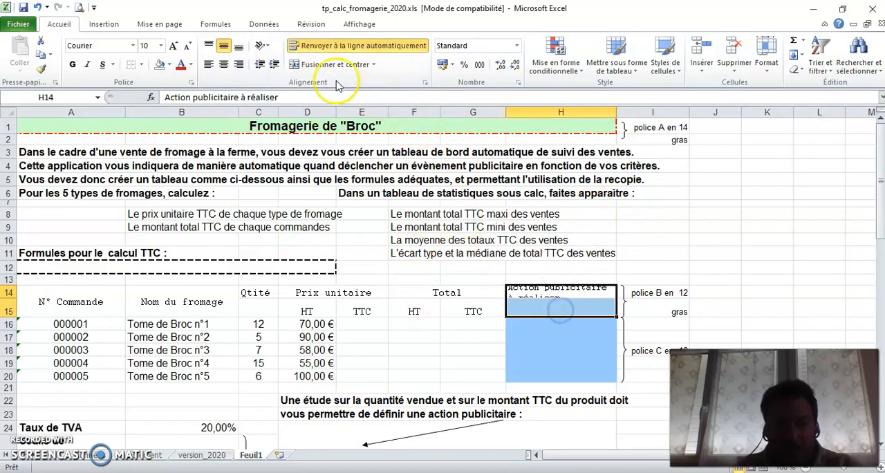
pyautogui.click(298, 64)
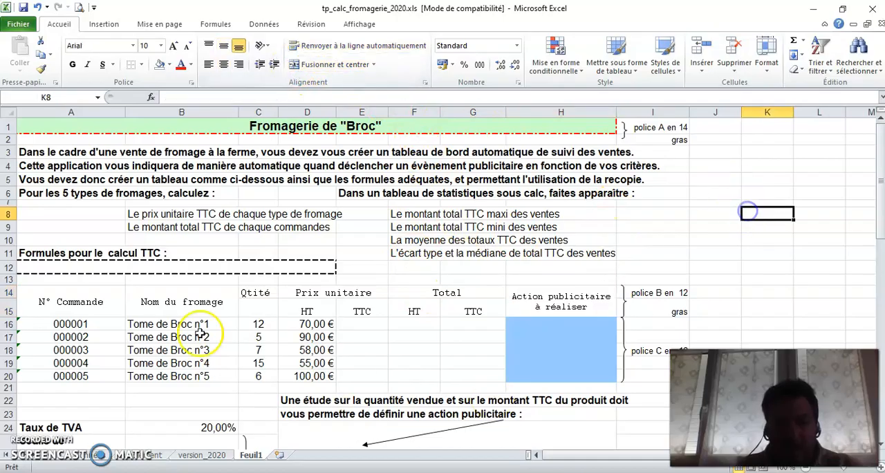
# Step: Fill the table's header rows A14:H15 with an orange background
pyautogui.moveTo(52, 299); pyautogui.dragTo(536, 308)
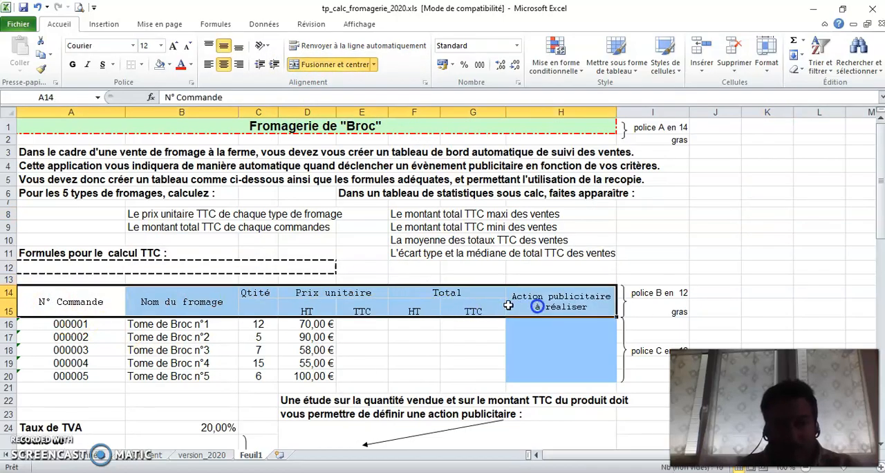
pyautogui.rightClick(367, 309)
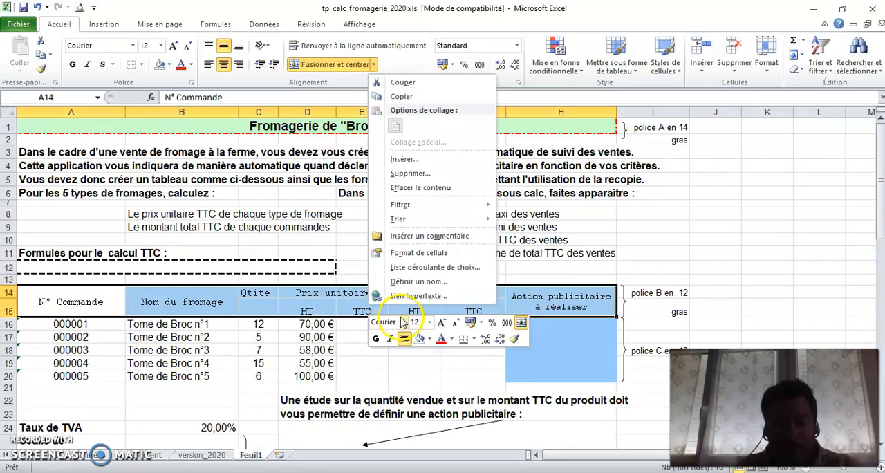
pyautogui.click(446, 253)
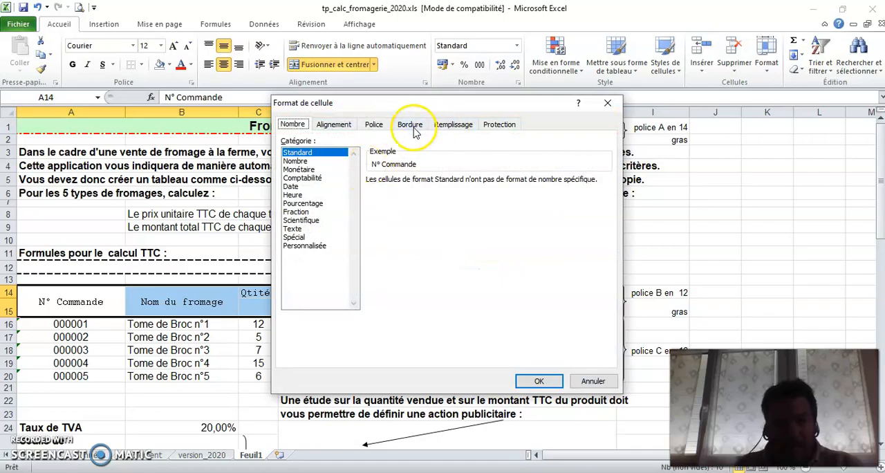
pyautogui.click(453, 125)
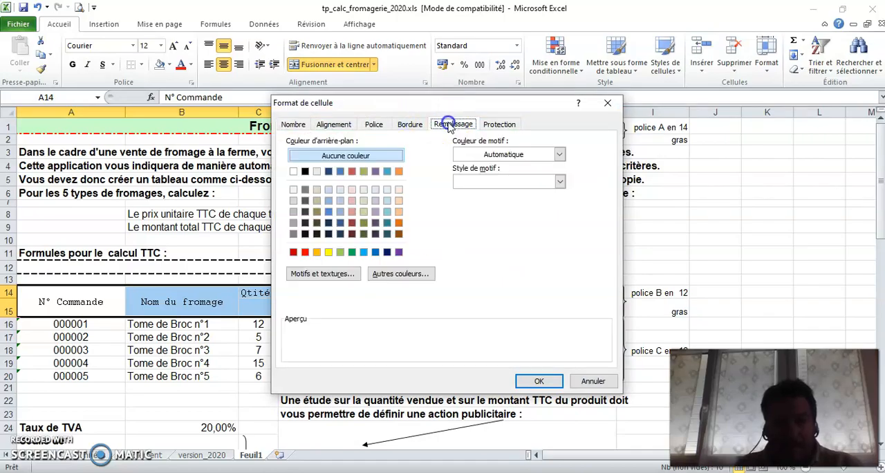
pyautogui.click(400, 171)
pyautogui.click(536, 381)
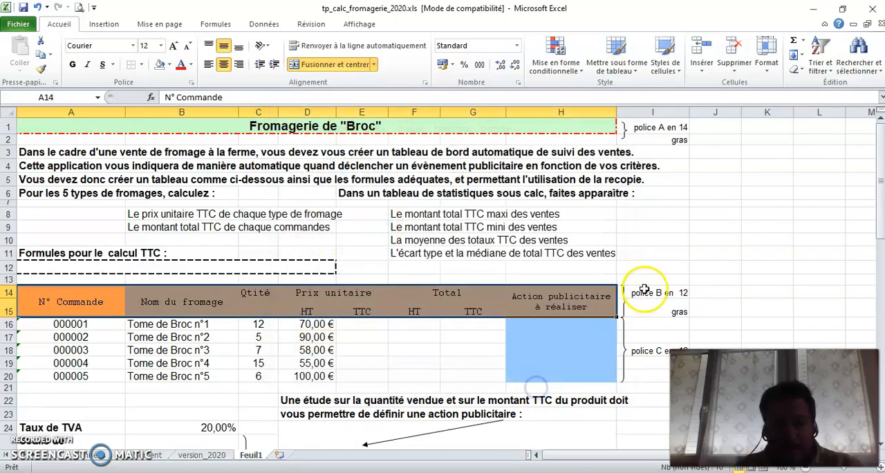
pyautogui.click(723, 256)
# Step: Enter the formula =D16+(D16*B24) in E16 to calculate the first cheese's TTC unit price
pyautogui.scroll(-2, 733, 208)
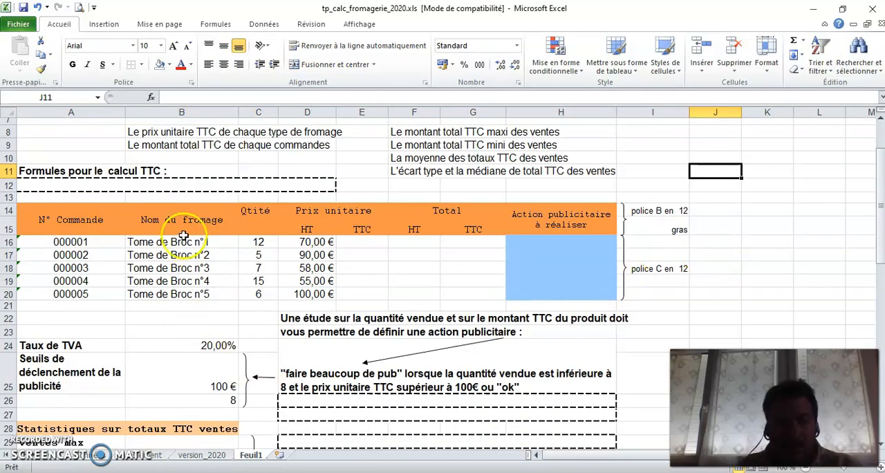
pyautogui.click(358, 243)
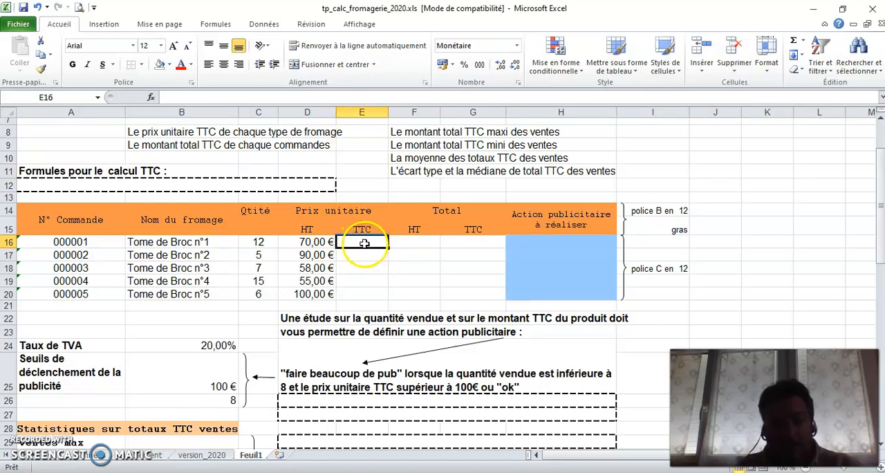
pyautogui.doubleClick(364, 244)
pyautogui.write('=')
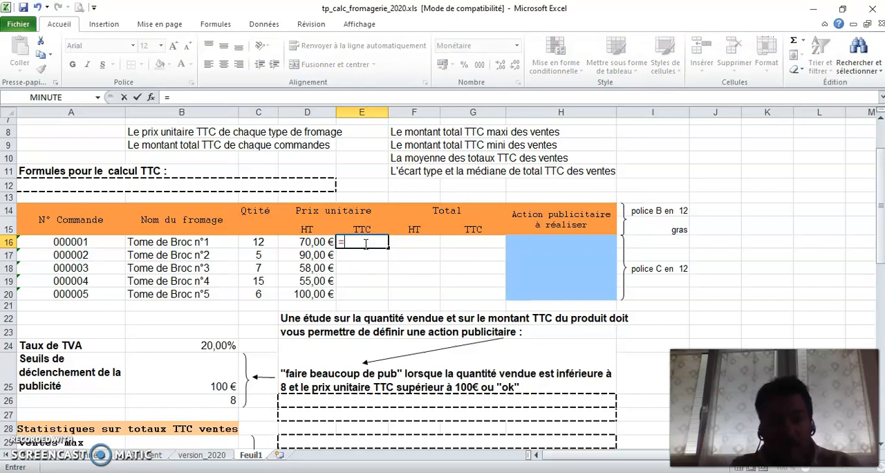
pyautogui.click(310, 244)
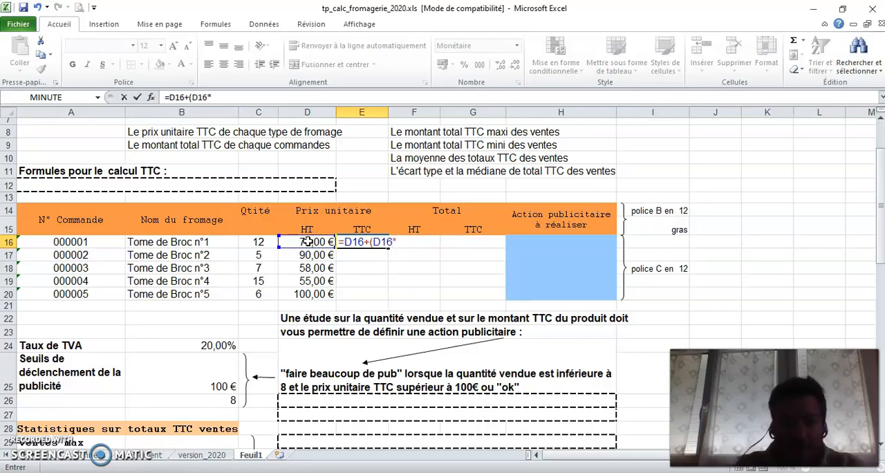
pyautogui.click(217, 345)
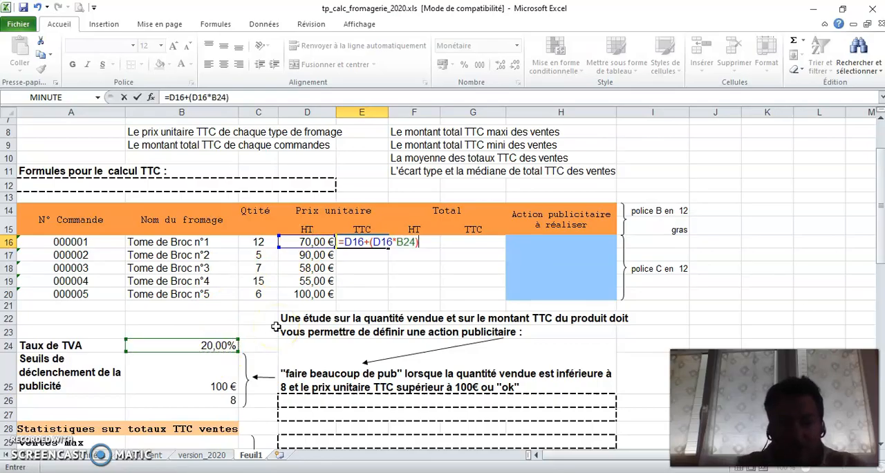
pyautogui.press('Return')
pyautogui.scroll(-5, 184, 354)
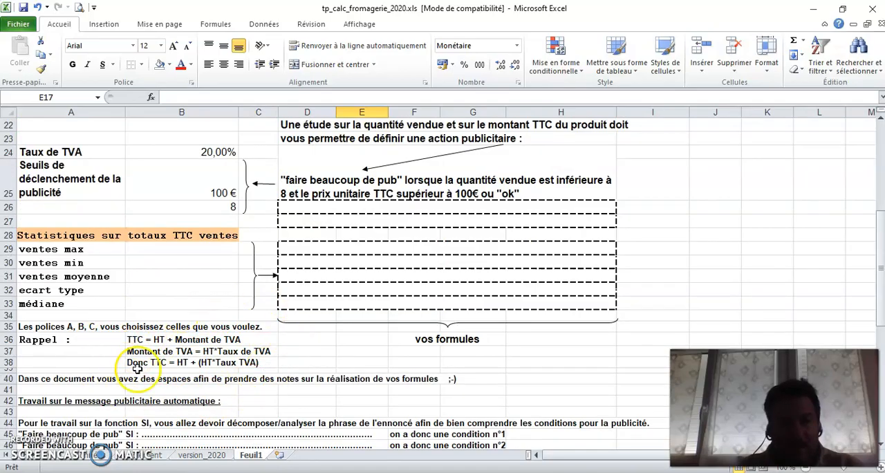
# Step: Try to copy the TTC unit price formula from E16 down to E19 and check the formula in E17
pyautogui.scroll(4, 332, 261)
pyautogui.click(365, 208)
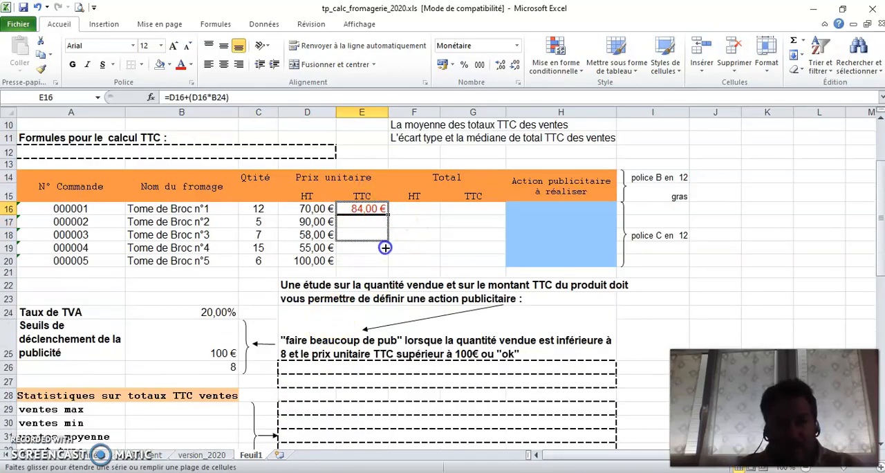
pyautogui.moveTo(385, 245); pyautogui.dragTo(385, 249)
pyautogui.click(423, 237)
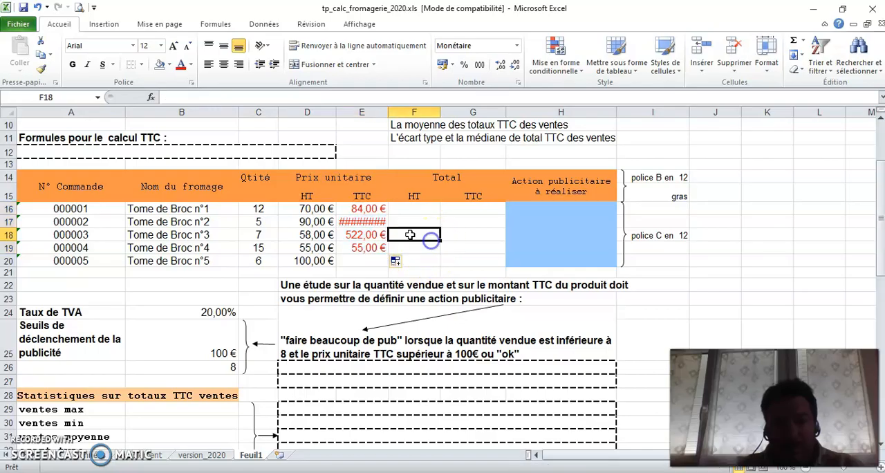
pyautogui.click(365, 222)
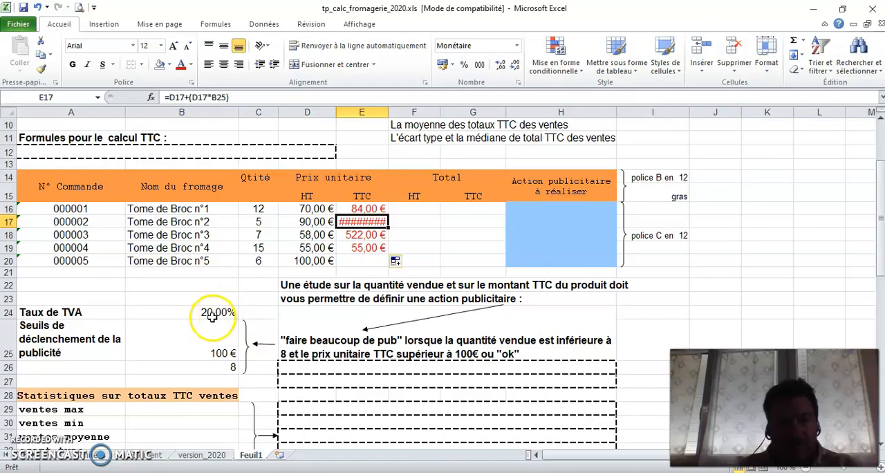
# Step: Lock the VAT rate's row in the first cheese's TTC unit price by changing E16 to =D16+(D16*B$24)
pyautogui.click(368, 209)
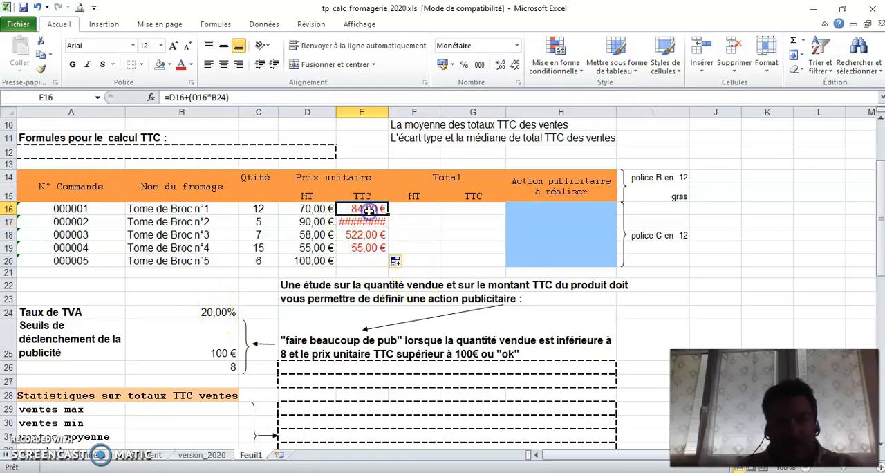
pyautogui.click(217, 96)
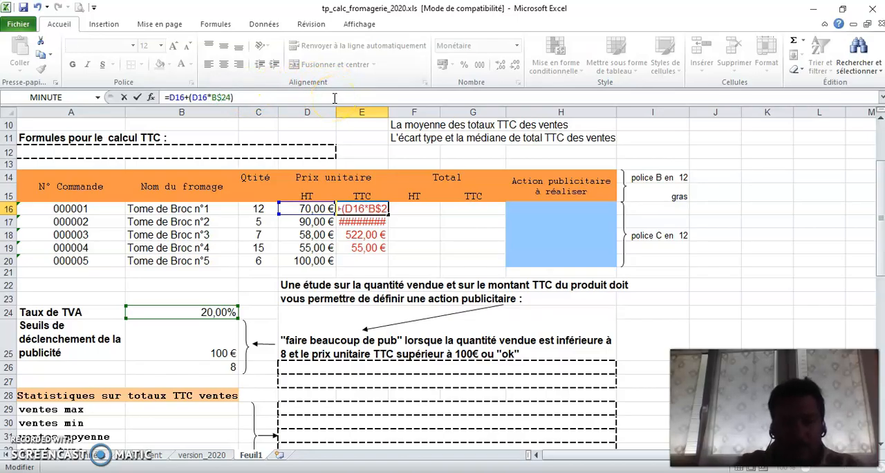
pyautogui.write('$')
pyautogui.press('Return')
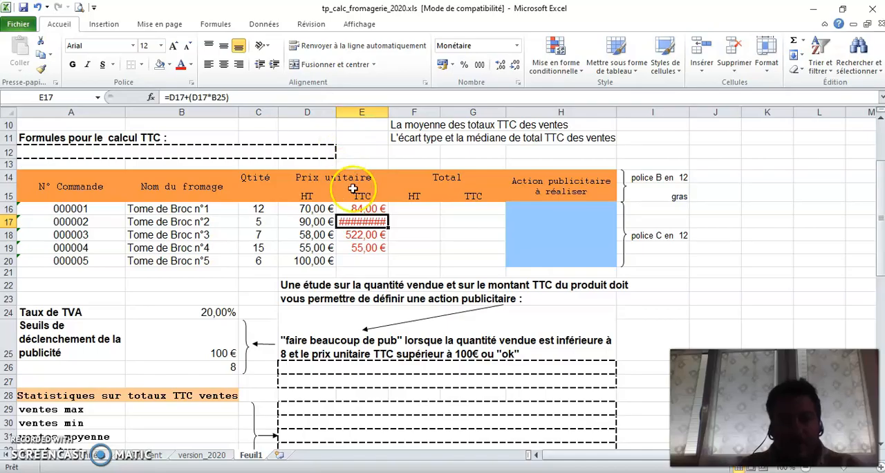
# Step: Copy the corrected TTC unit price formula from E16 down to E20
pyautogui.click(377, 209)
pyautogui.moveTo(387, 215); pyautogui.dragTo(386, 214)
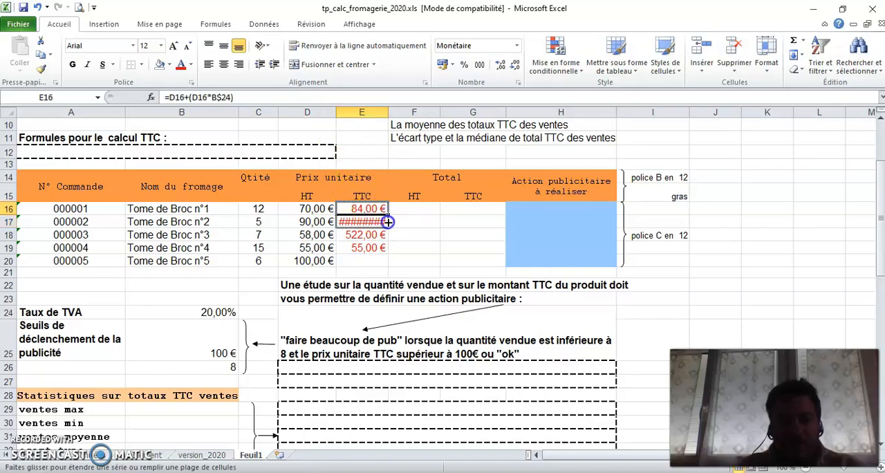
pyautogui.moveTo(384, 268); pyautogui.dragTo(385, 268)
pyautogui.click(422, 233)
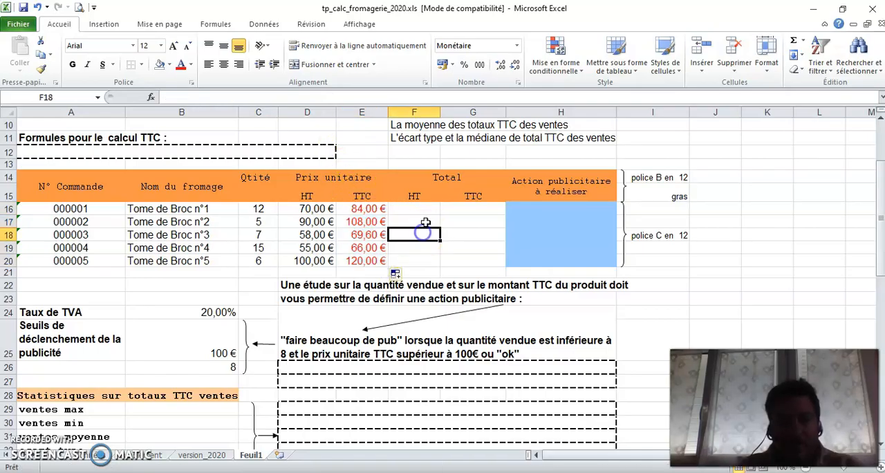
# Step: Calculate the HT totals by entering =D16*C16 in F16 and copying the formula down to F20
pyautogui.click(422, 210)
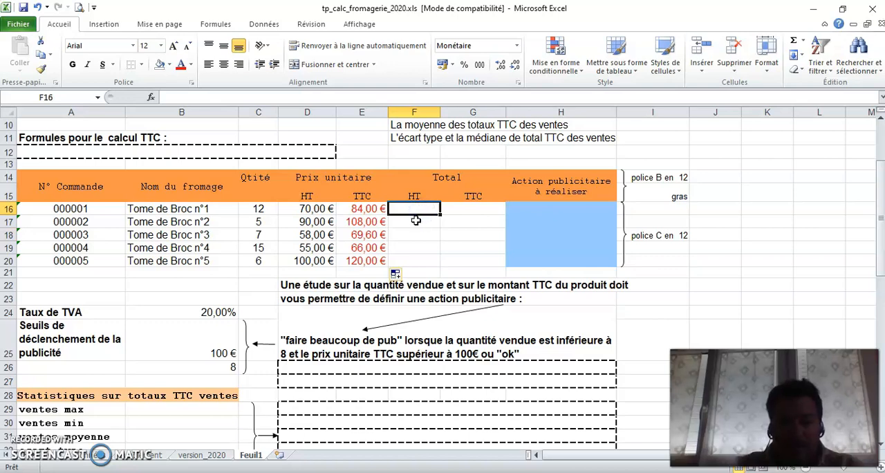
pyautogui.click(325, 210)
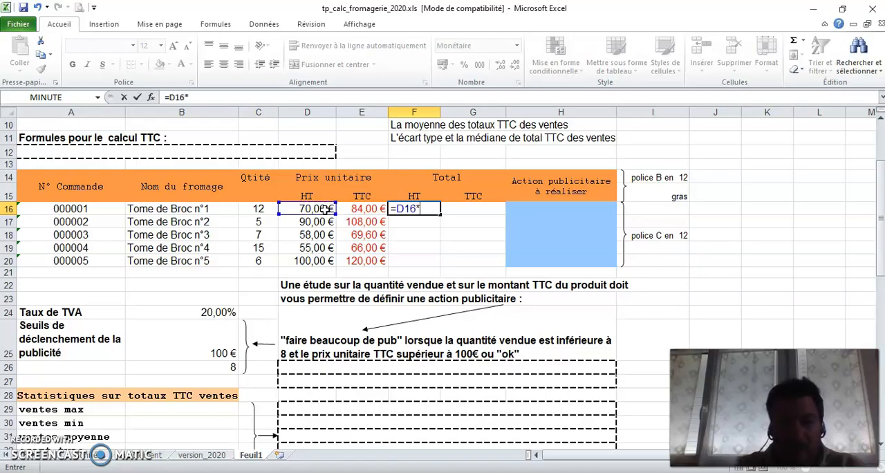
pyautogui.click(265, 210)
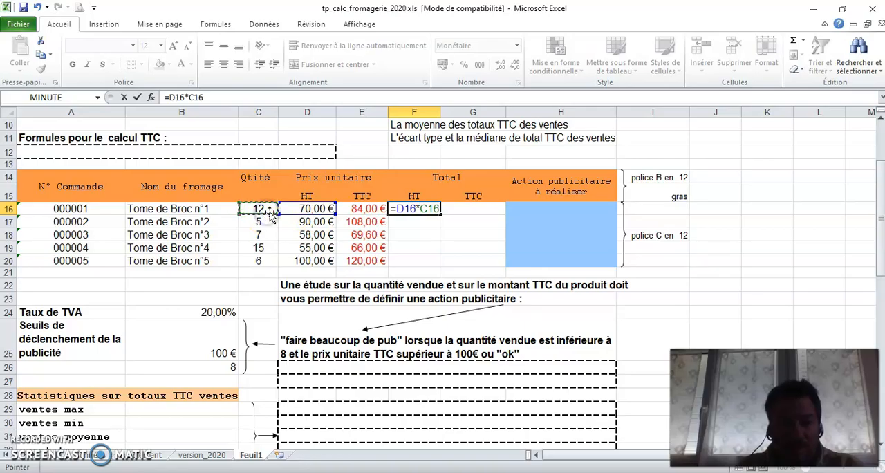
pyautogui.press('Return')
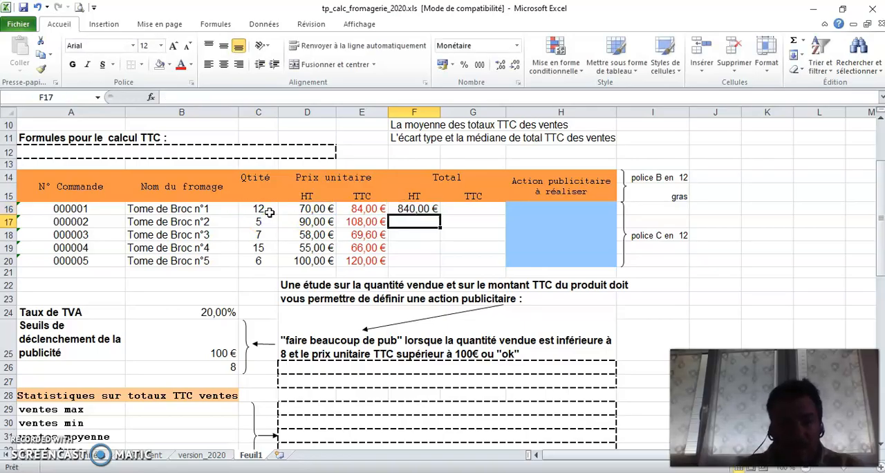
pyautogui.click(415, 209)
pyautogui.moveTo(441, 215); pyautogui.dragTo(437, 265)
# Step: Calculate the TTC totals by entering =E16*C16 in G16 and copying the formula down to G20
pyautogui.click(474, 210)
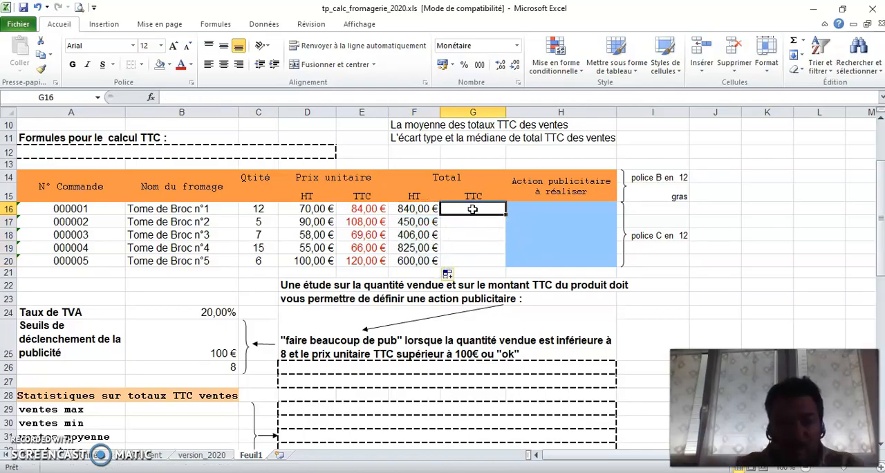
pyautogui.write('=')
pyautogui.click(374, 211)
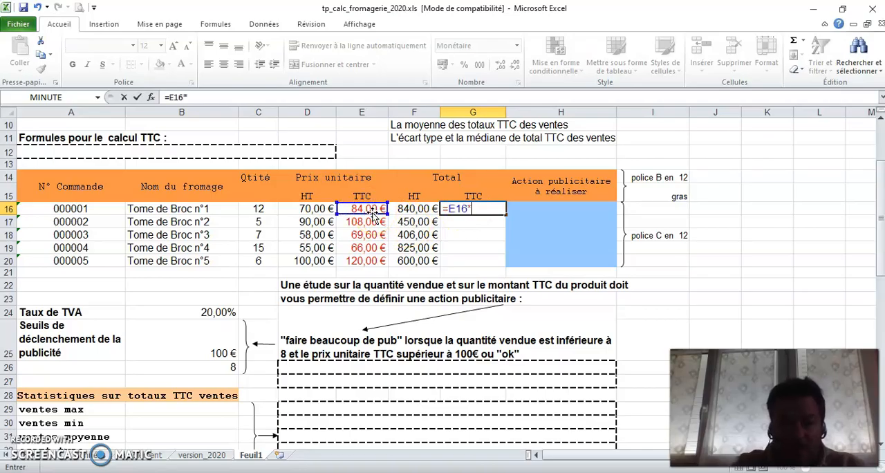
pyautogui.click(260, 208)
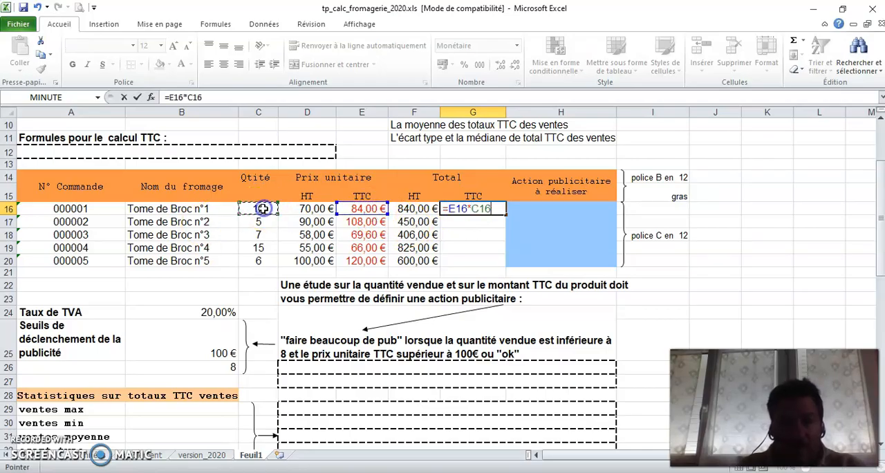
pyautogui.press('Return')
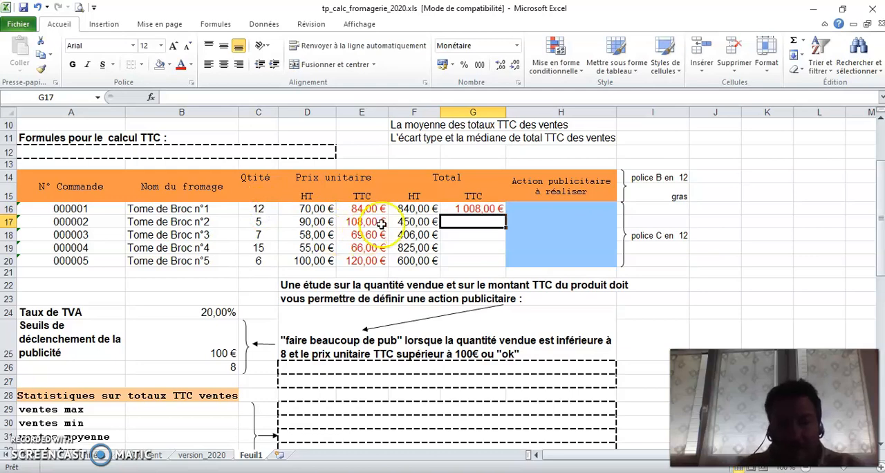
pyautogui.click(481, 209)
pyautogui.moveTo(505, 214); pyautogui.dragTo(457, 263)
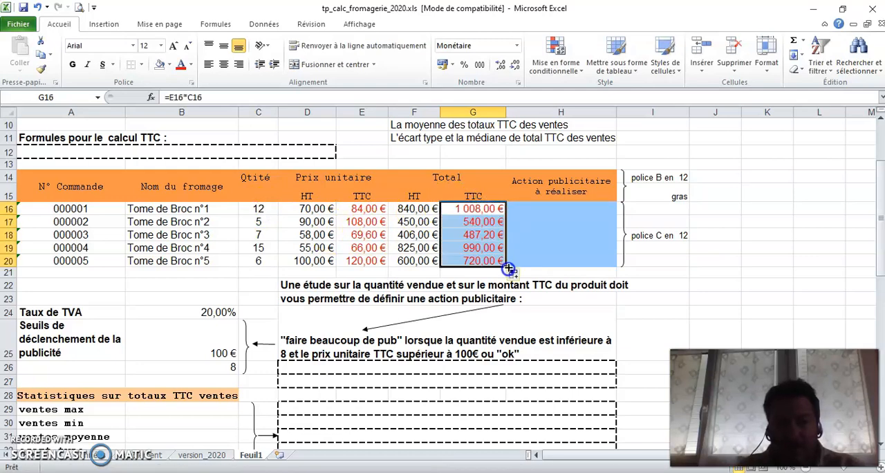
pyautogui.click(599, 273)
# Step: Add borders to the table range A14:G20, with thin inner lines and a thicker solid outline
pyautogui.moveTo(52, 181); pyautogui.dragTo(488, 257)
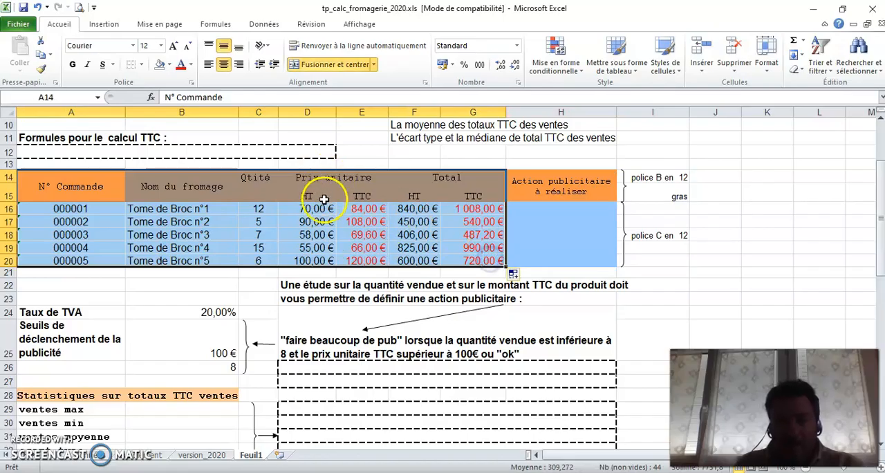
pyautogui.rightClick(287, 207)
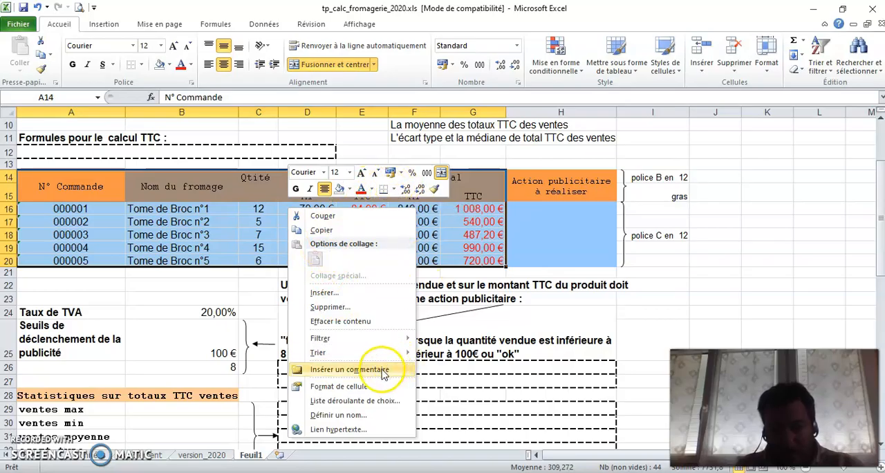
pyautogui.click(376, 391)
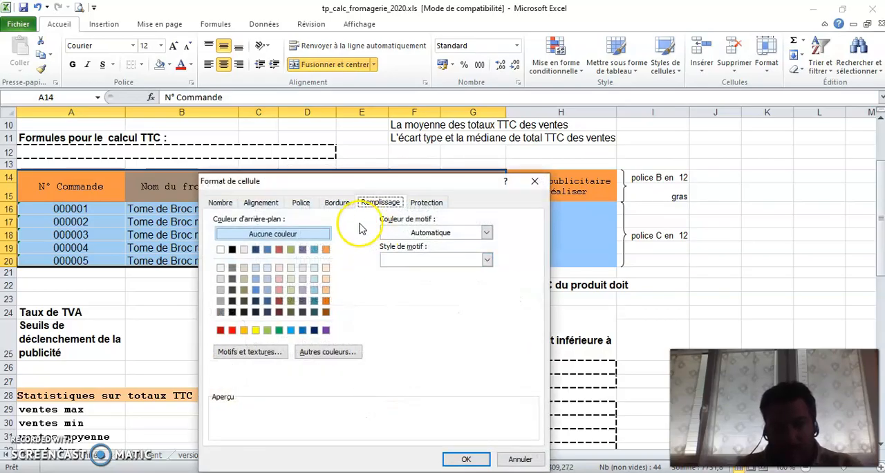
pyautogui.click(338, 204)
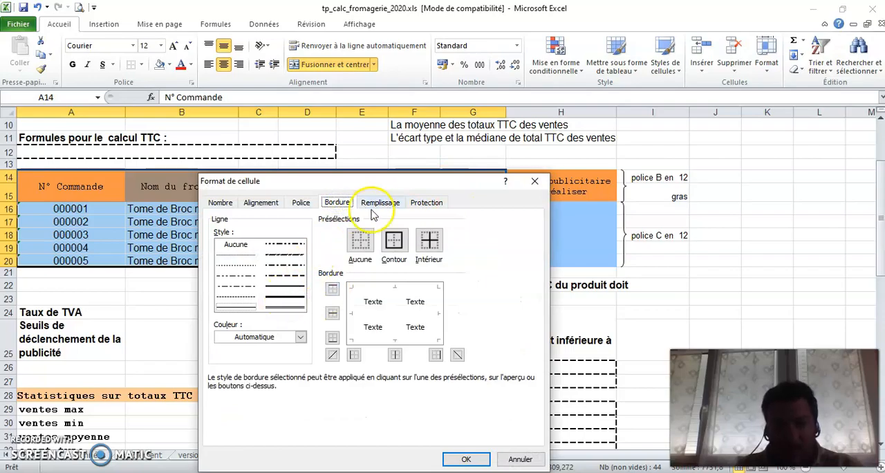
pyautogui.click(393, 241)
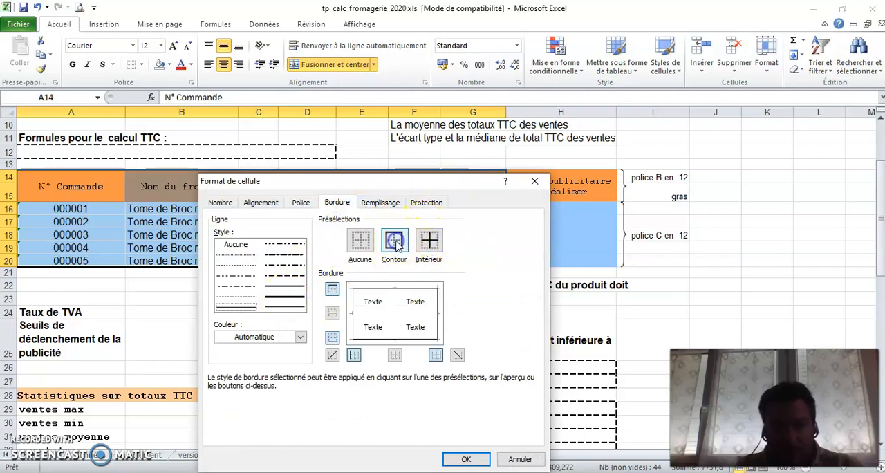
pyautogui.click(430, 241)
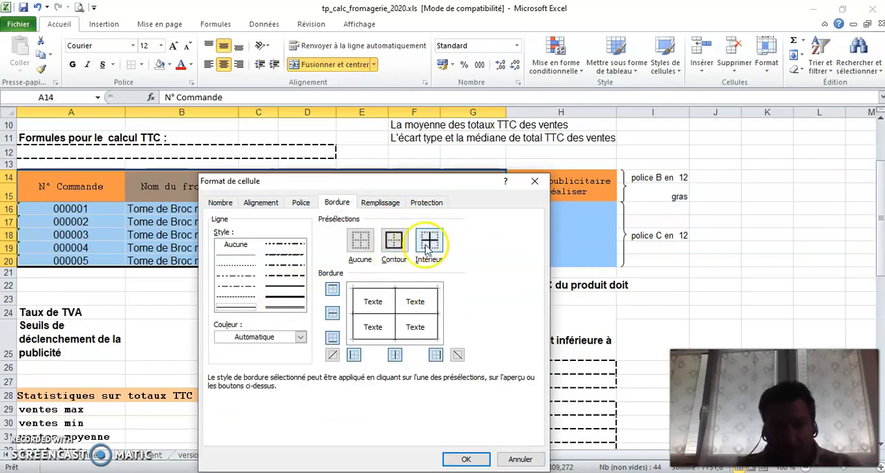
pyautogui.click(289, 291)
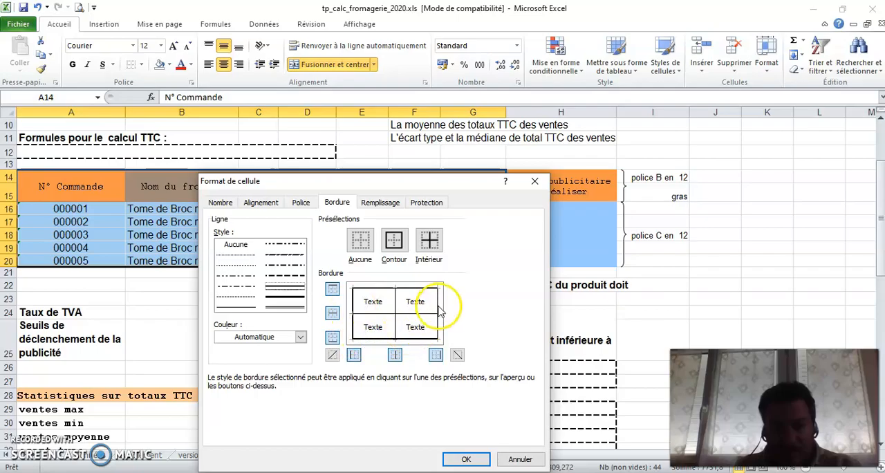
pyautogui.click(467, 458)
pyautogui.click(733, 235)
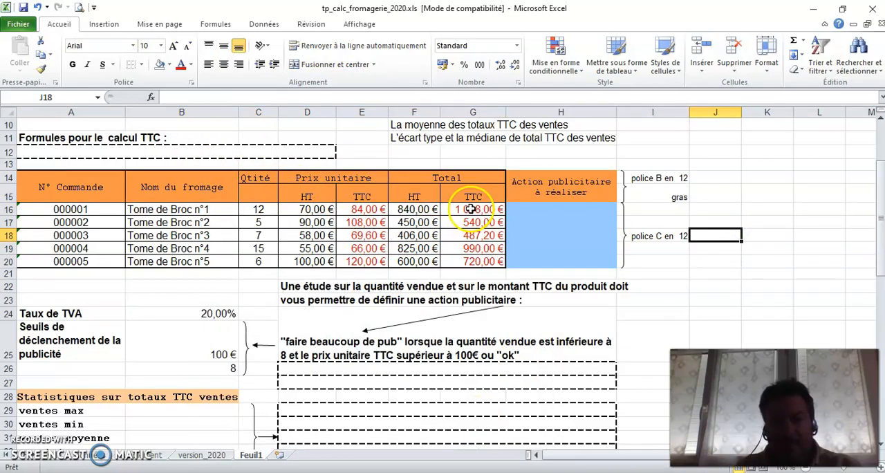
pyautogui.click(766, 192)
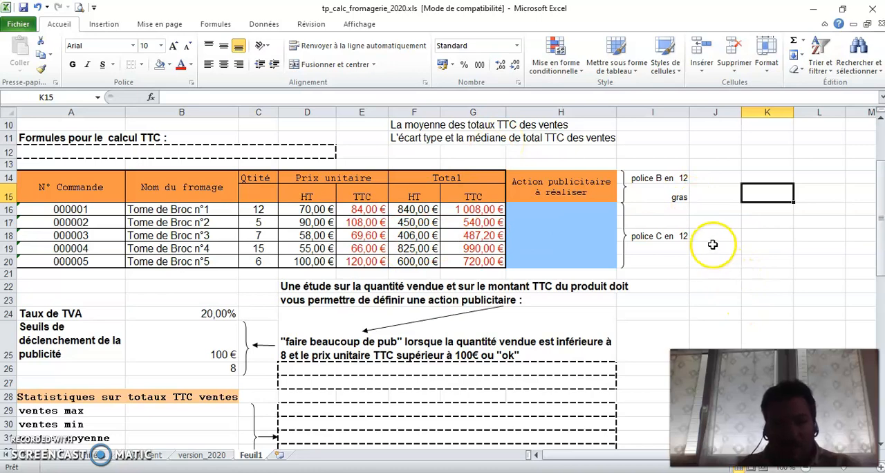
pyautogui.scroll(-1, 711, 245)
pyautogui.scroll(1, 706, 249)
pyautogui.scroll(-1, 706, 249)
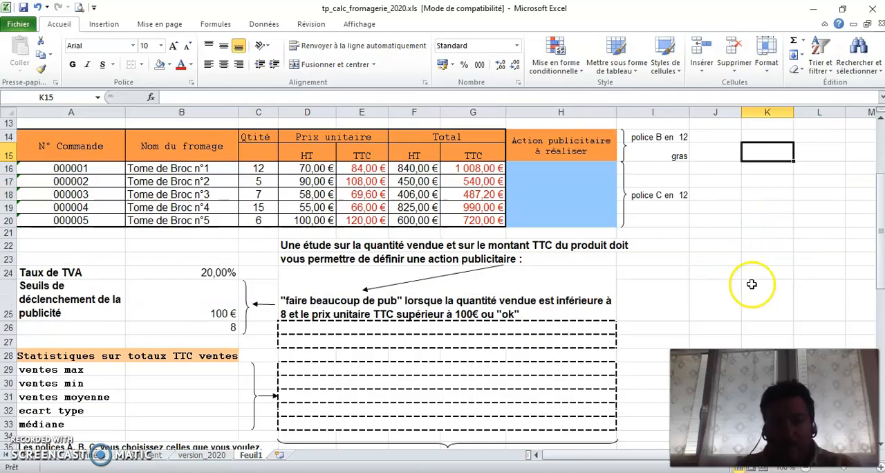
pyautogui.scroll(-1, 791, 239)
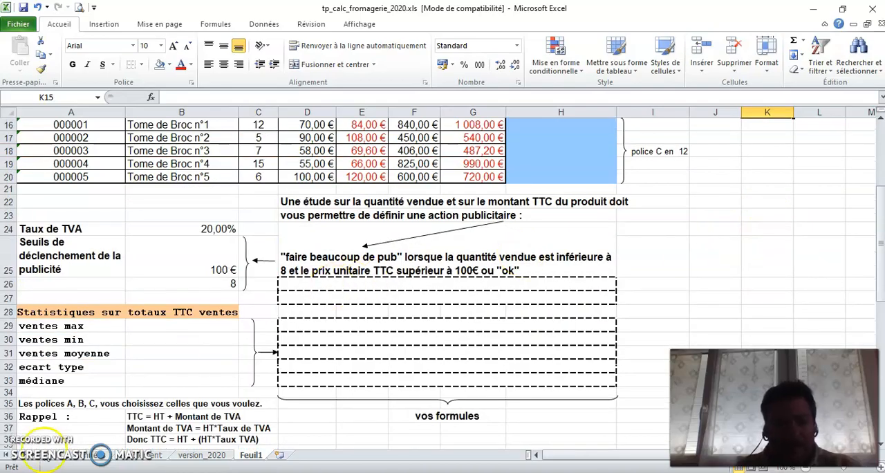